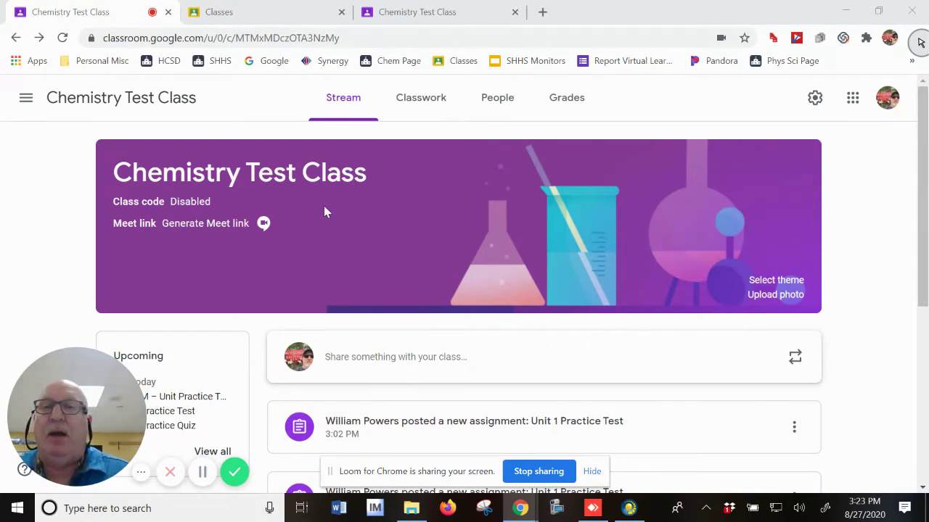
Switch to the student view of Chemistry Test Class and open the HTML file attached to the newest Unit 1 Practice Test assignment
click(426, 13)
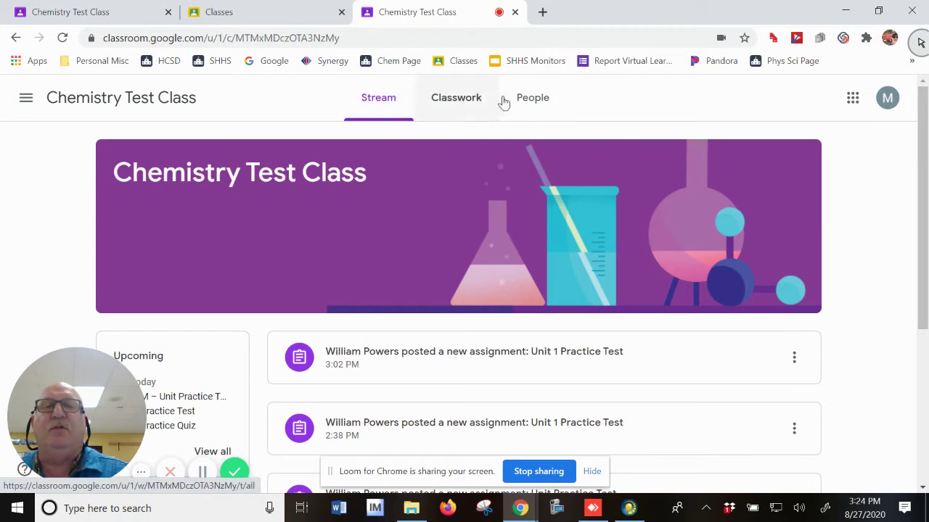
scroll(159, 425, down, 1)
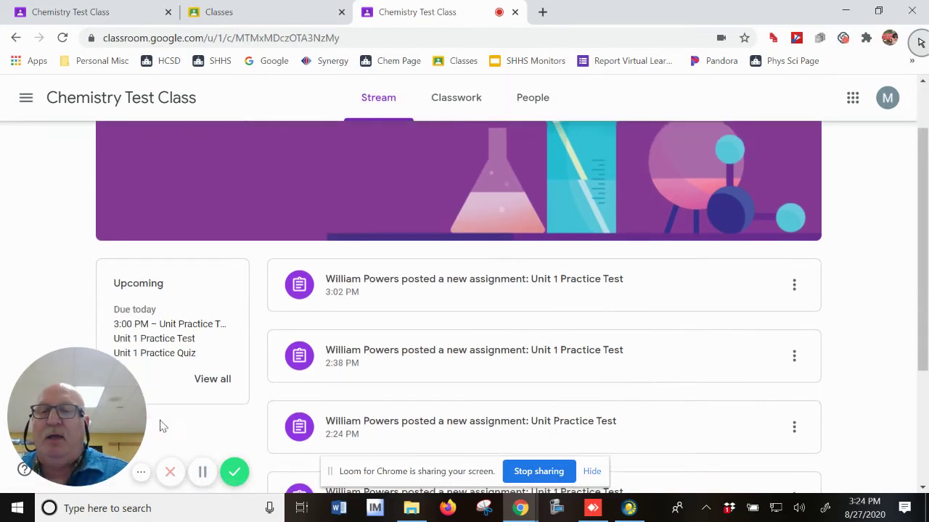
scroll(214, 369, up, 1)
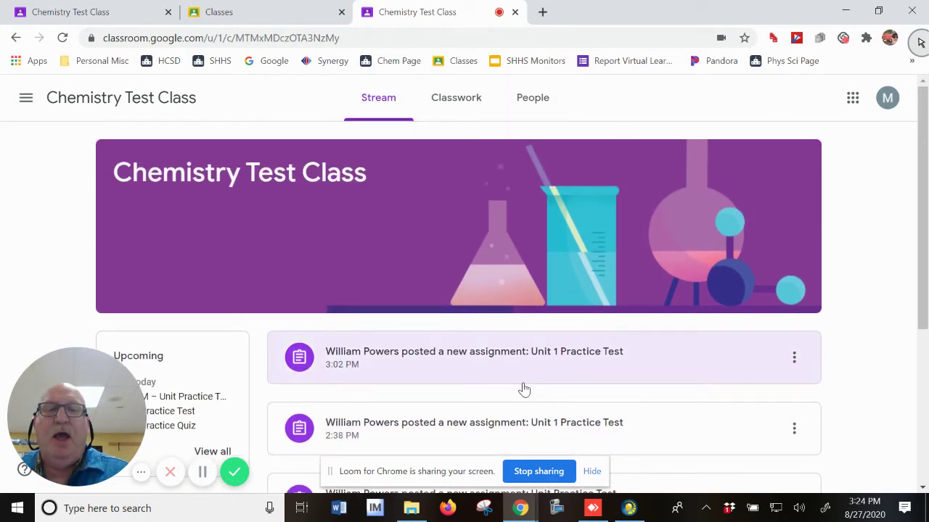
click(534, 354)
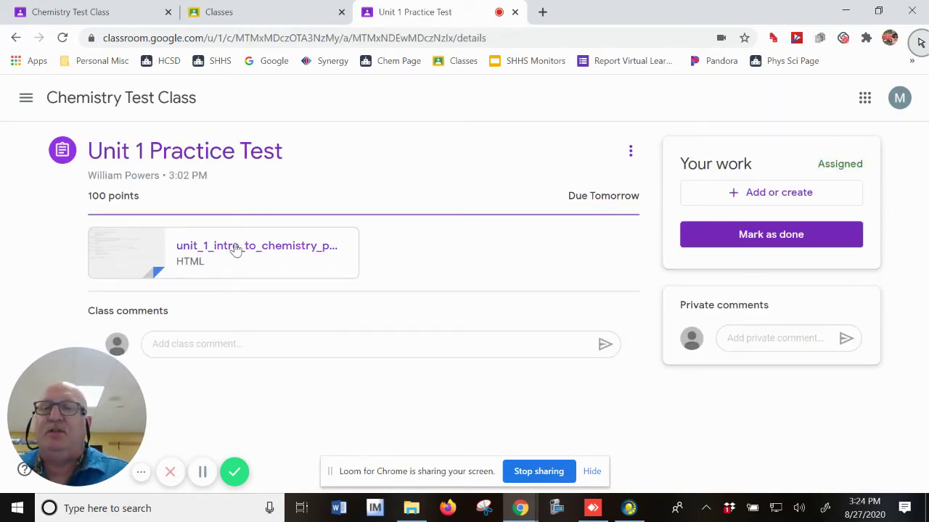
click(249, 255)
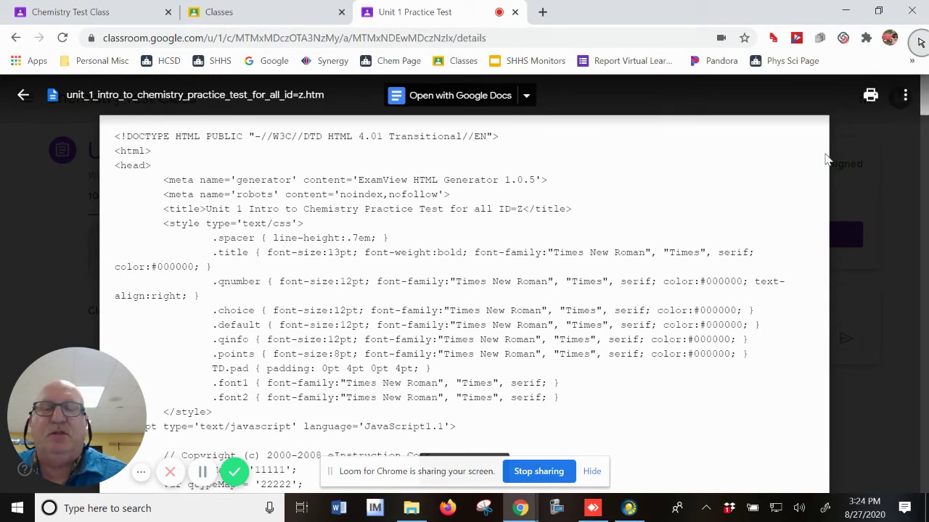
Open the practice test file in a new window and switch to the student account
click(905, 98)
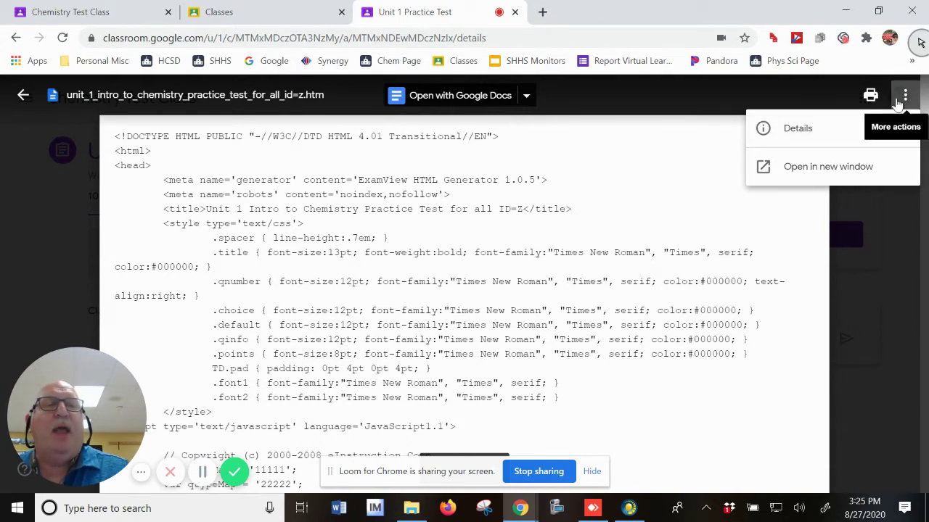
click(811, 170)
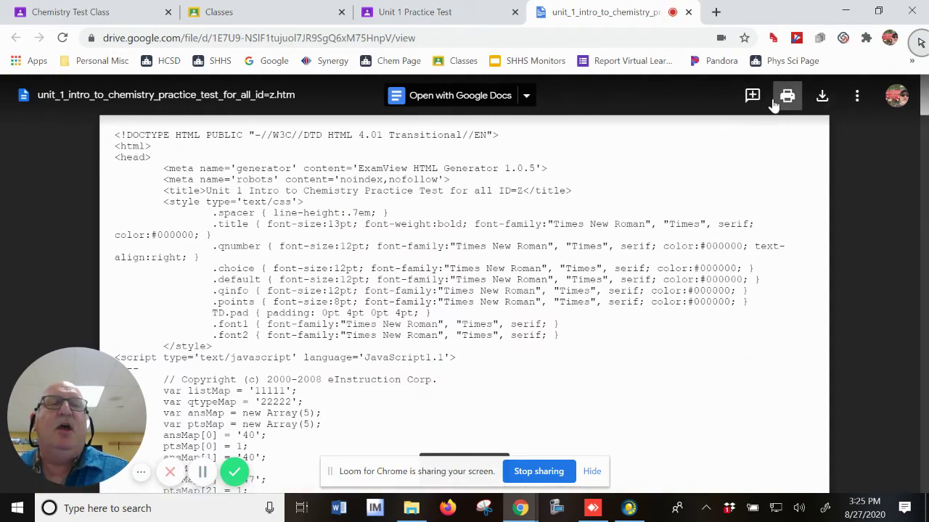
click(898, 103)
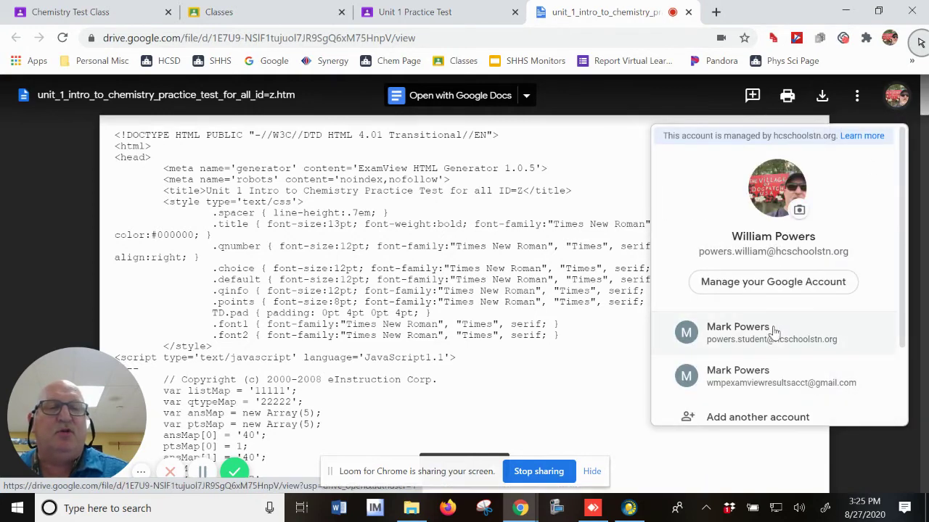
click(737, 331)
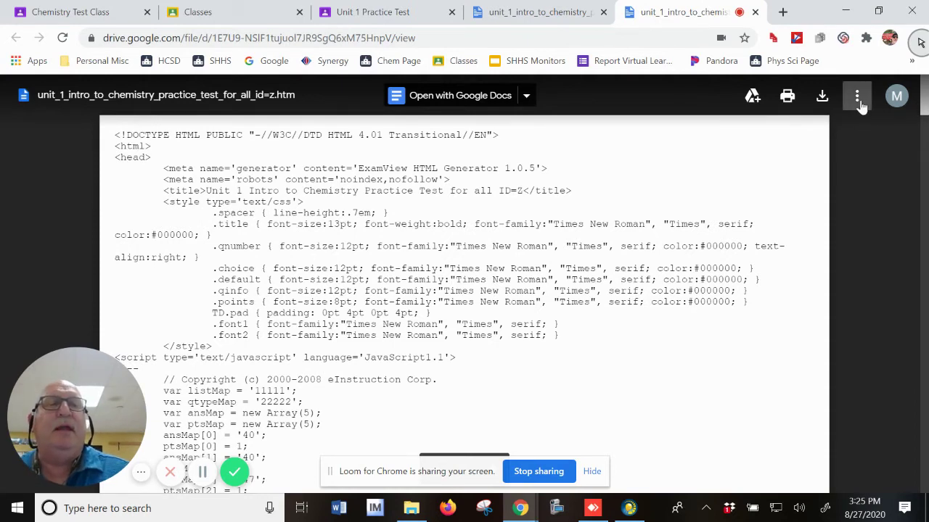
Download the practice test HTML file and open the downloaded copy in the browser
click(822, 100)
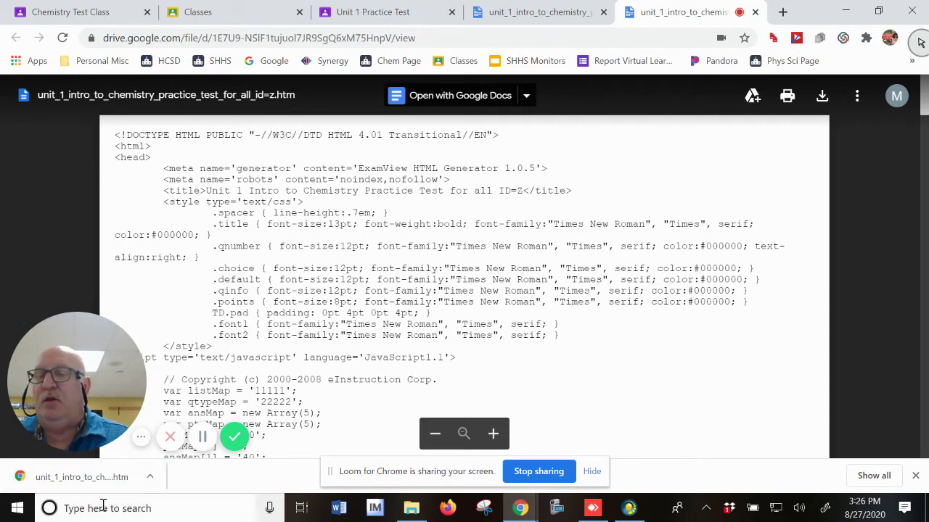
click(64, 479)
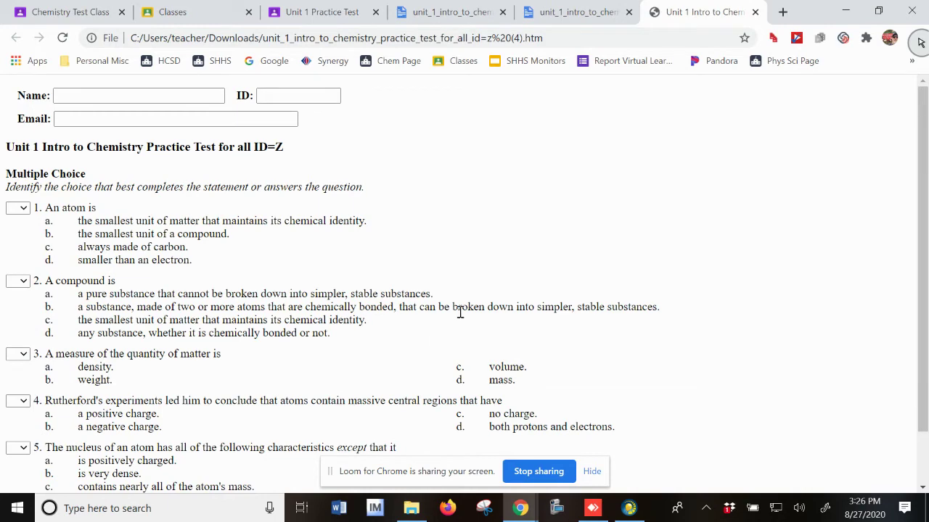
scroll(356, 300, down, 1)
scroll(355, 301, up, 1)
Fill in the student's name, e-mail address and ID at the head of the practice test
click(162, 95)
click(109, 125)
click(138, 121)
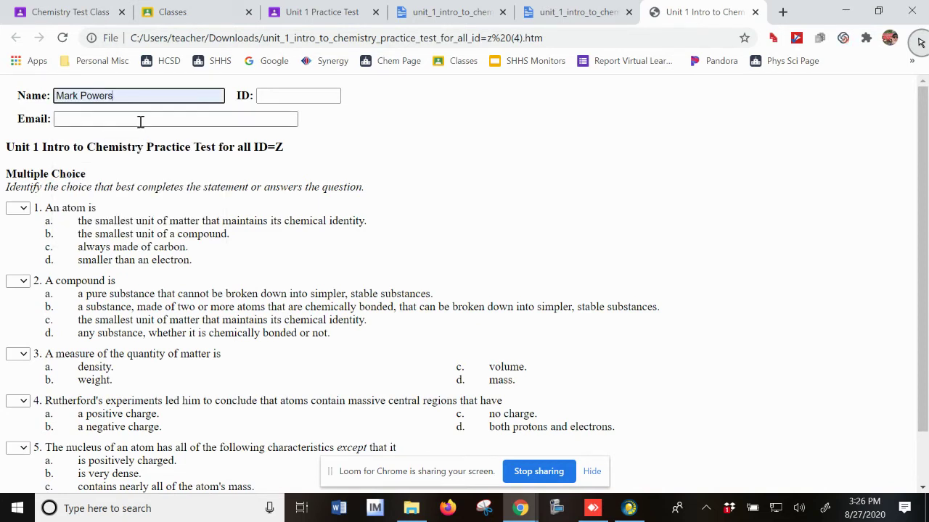
click(132, 143)
click(298, 94)
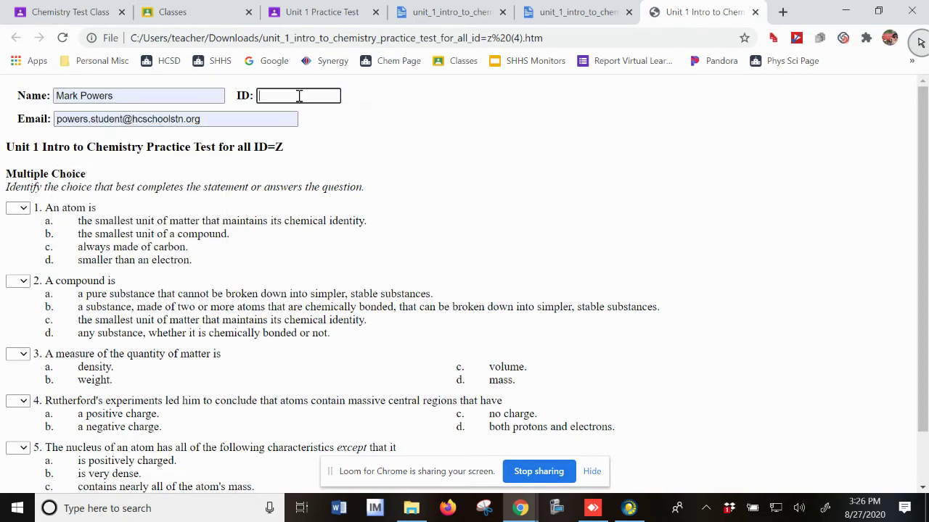
click(297, 151)
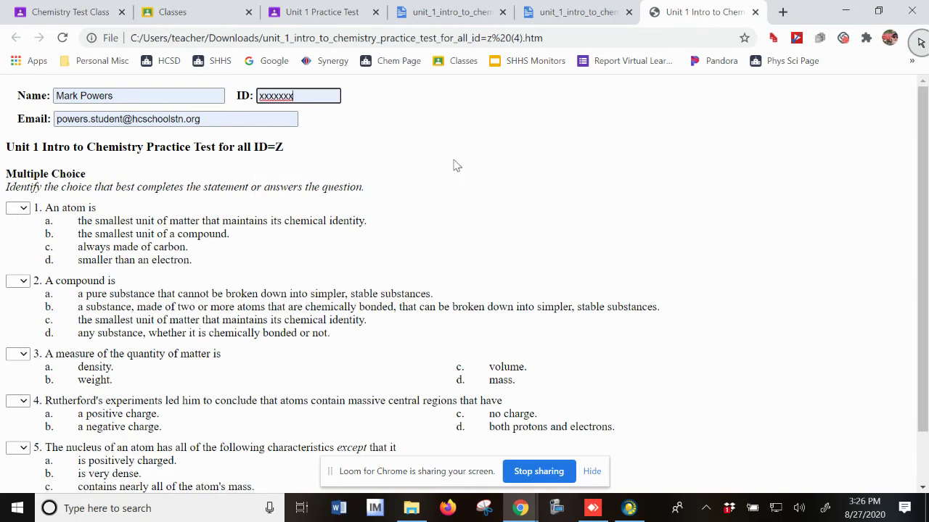
Try out answer choices for question 1 and reset its answer to blank
scroll(468, 170, down, 2)
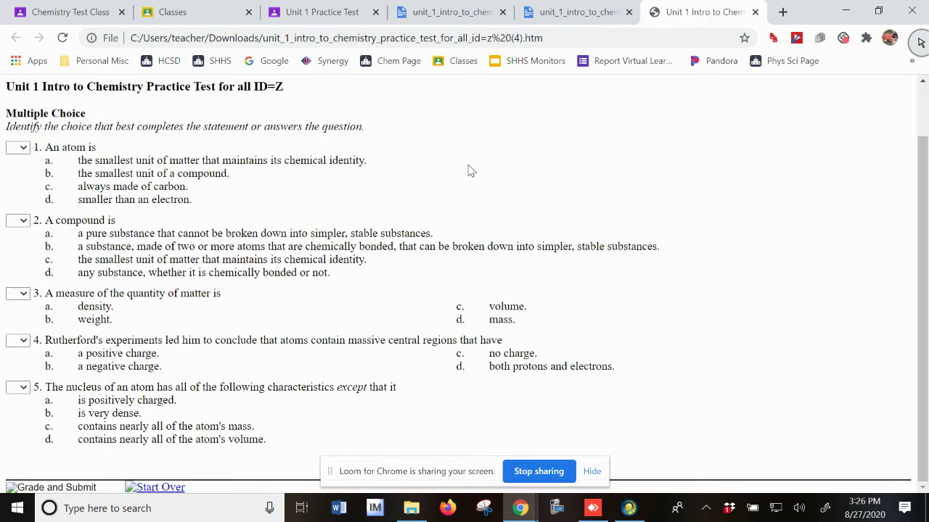
click(24, 148)
click(18, 188)
click(22, 148)
click(24, 186)
click(28, 148)
click(22, 166)
click(434, 202)
click(150, 487)
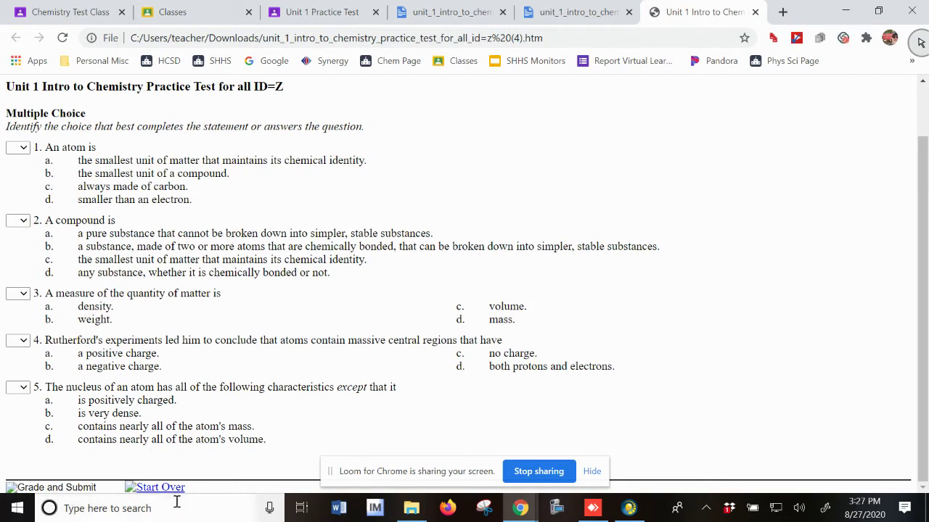
Grade and submit the practice test despite the unanswered questions, and close the results page
click(61, 491)
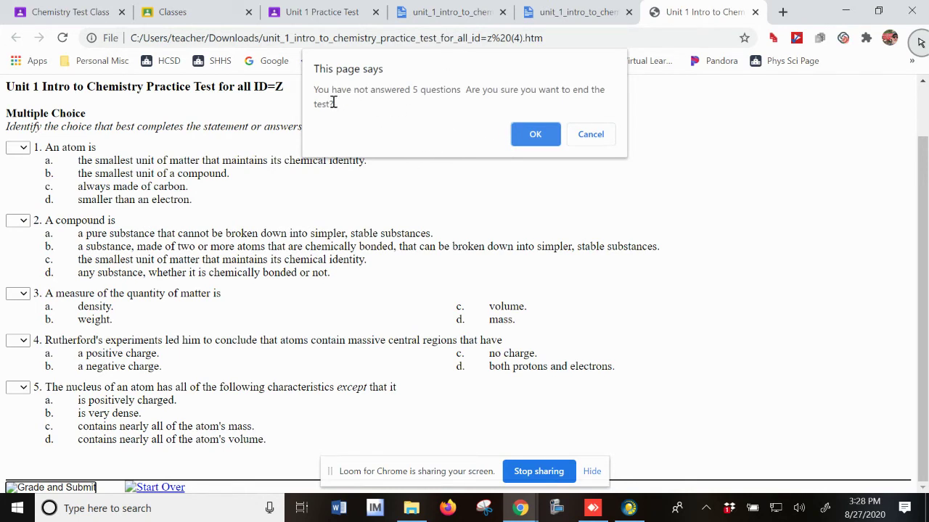
click(536, 135)
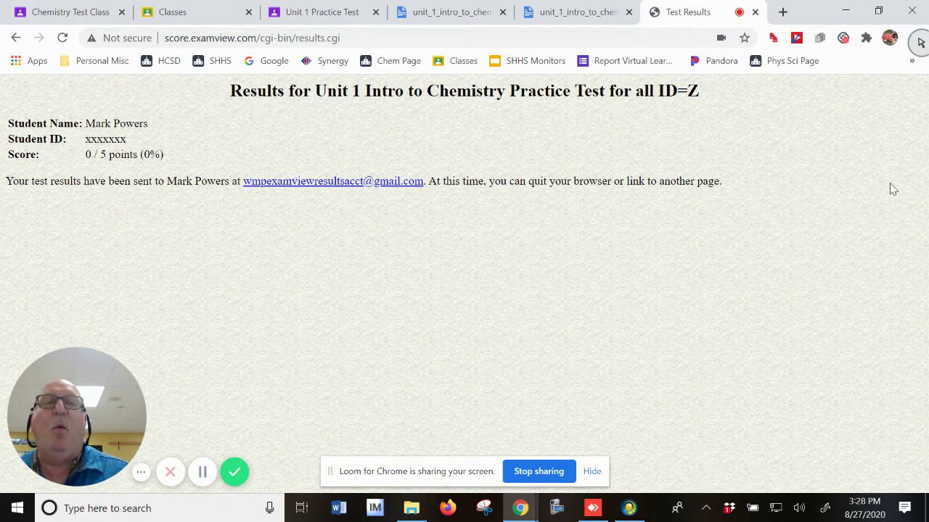
click(755, 13)
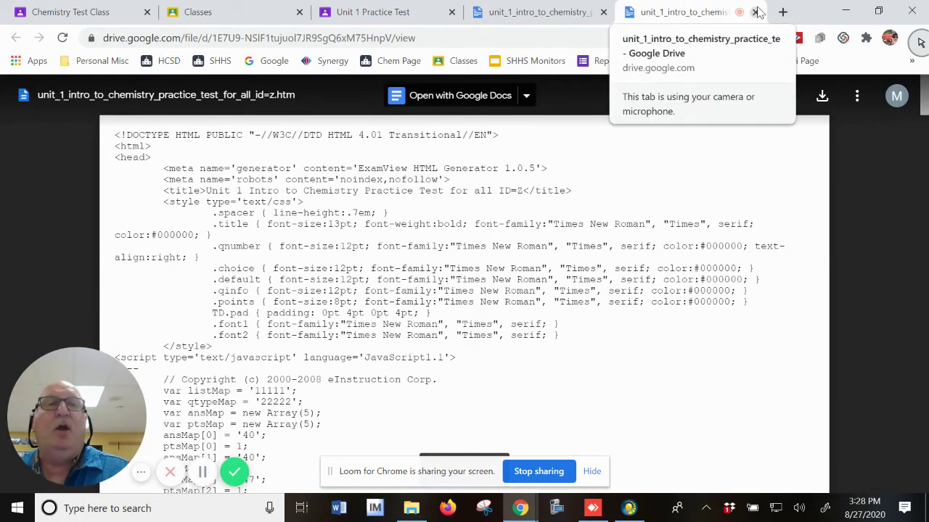
Close both browser tabs showing the practice test file in Drive, keeping the Unit 1 Practice Test assignment open
click(756, 13)
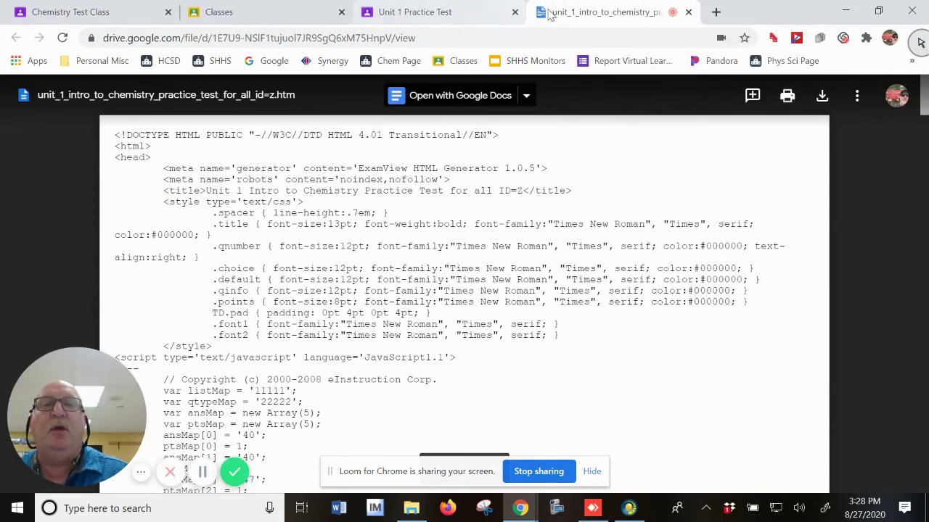
click(499, 12)
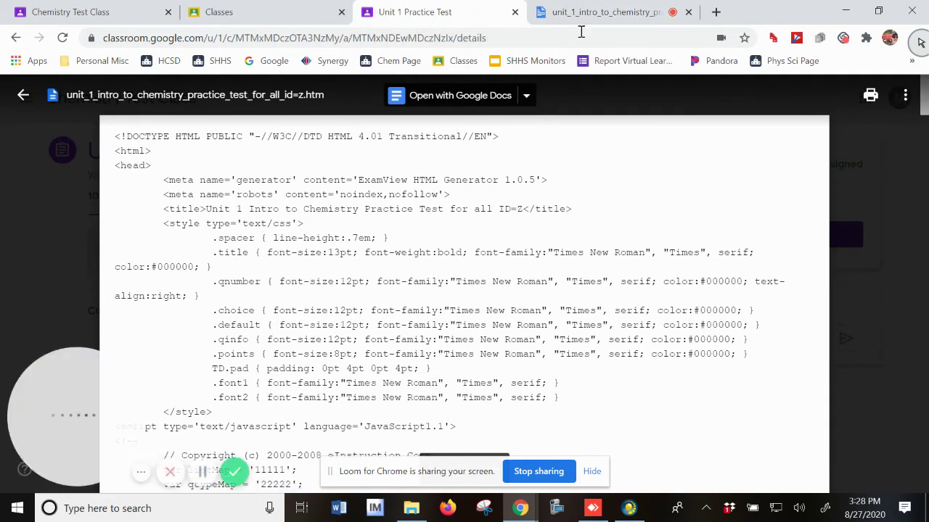
click(689, 12)
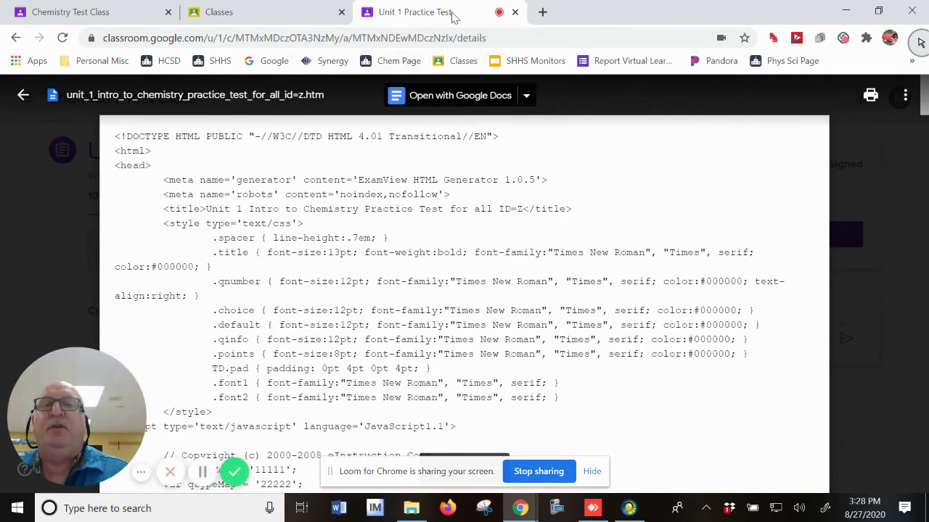
Leave the file preview and mark the Unit 1 Practice Test assignment as done without attaching work
click(21, 97)
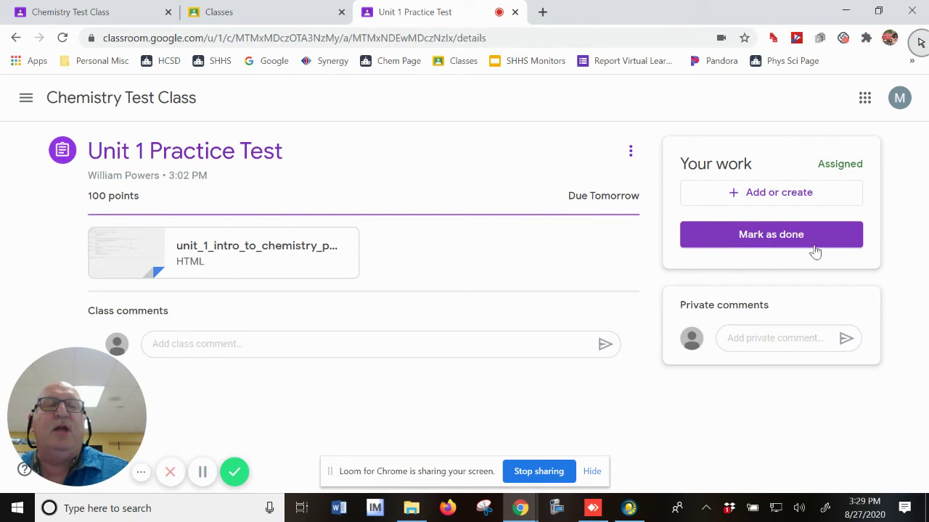
click(752, 240)
click(550, 334)
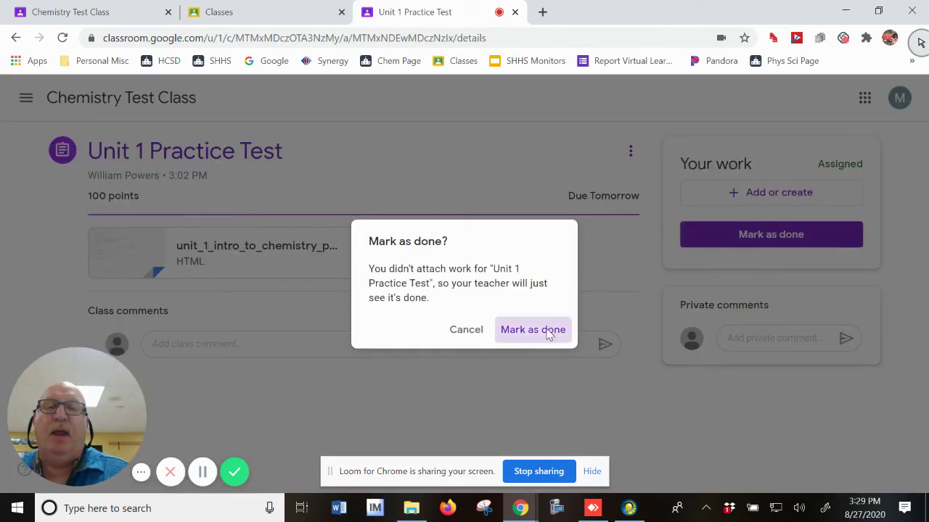